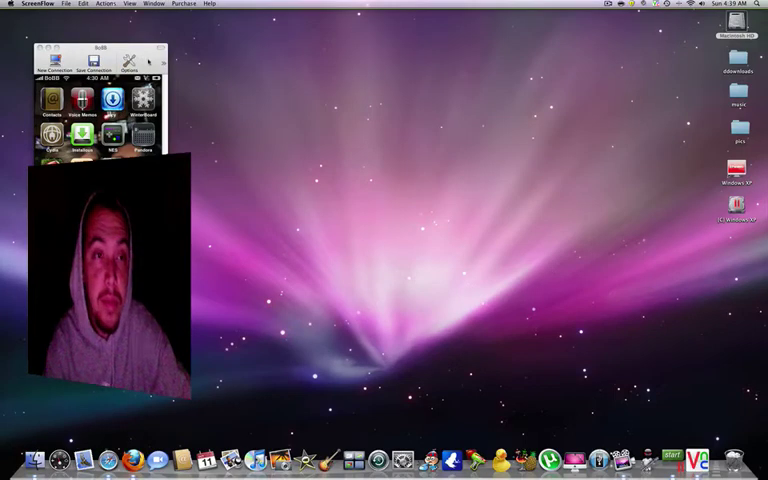
Bring the VNC Viewer iPhone mirror window to the front so Cydia can be launched.
{"action": "left_click", "coordinate": [144, 60]}
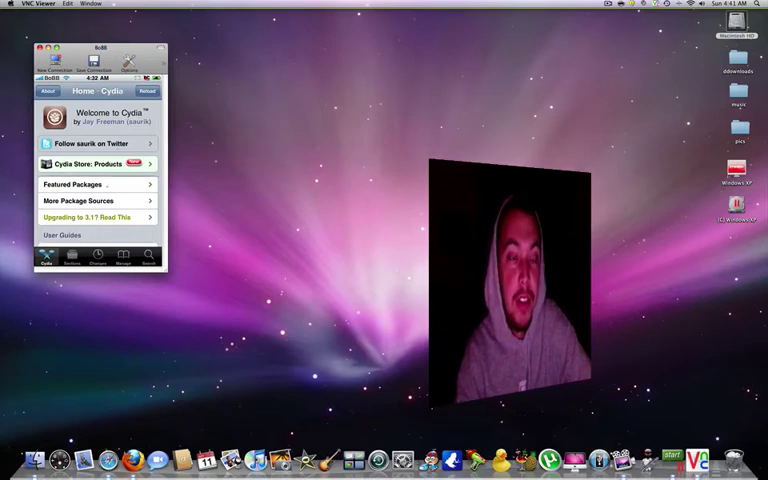
Open Featured Packages from Cydia's home page.
{"action": "left_click", "coordinate": [92, 217]}
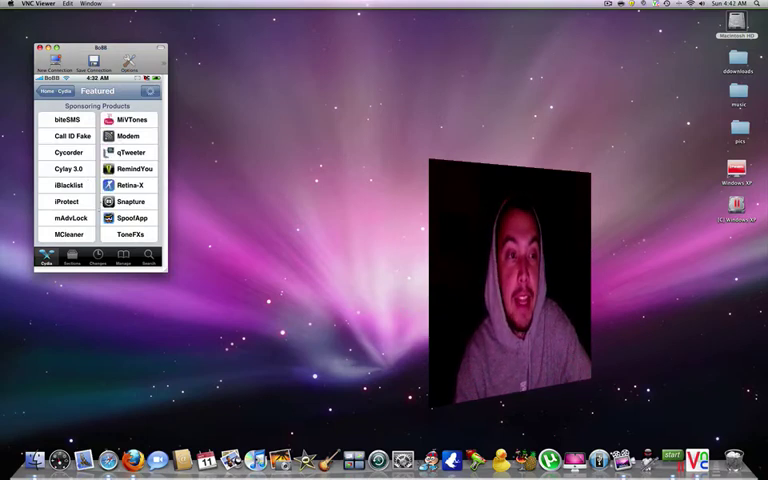
{"action": "scroll", "coordinate": [97, 170], "scroll_direction": "down", "scroll_amount": 2}
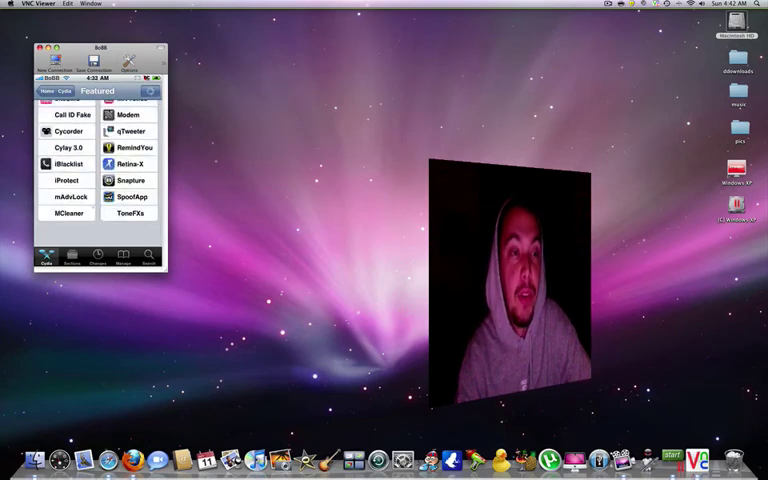
{"action": "scroll", "coordinate": [97, 170], "scroll_direction": "down", "scroll_amount": 5}
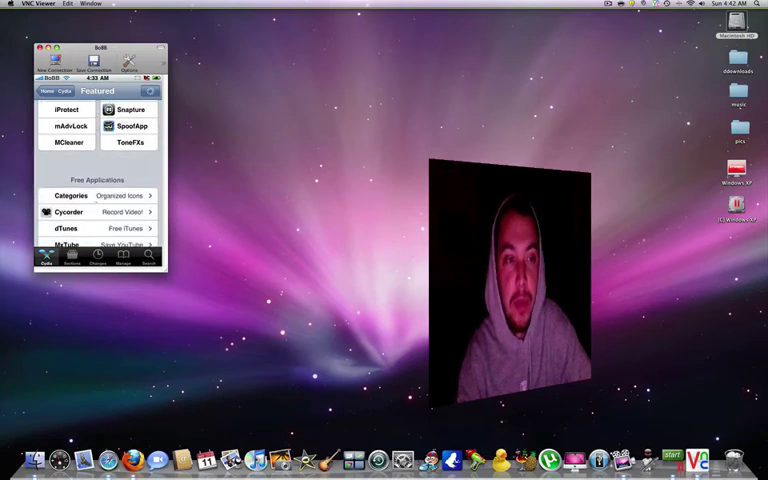
{"action": "scroll", "coordinate": [97, 170], "scroll_direction": "down", "scroll_amount": 3}
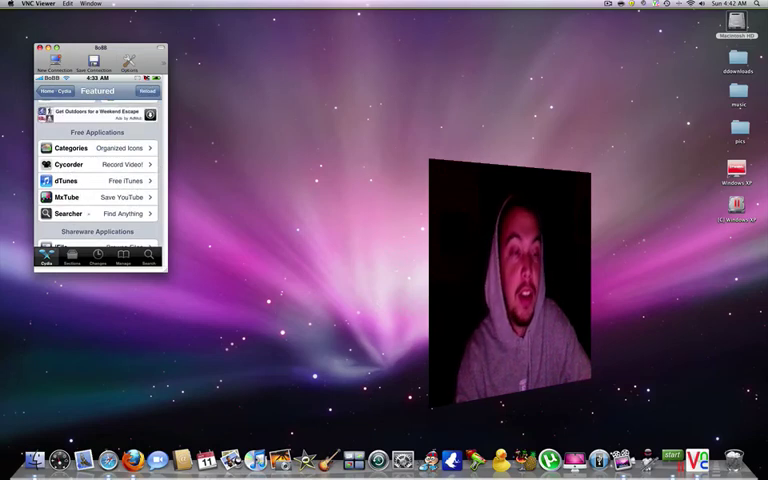
{"action": "scroll", "coordinate": [97, 170], "scroll_direction": "down", "scroll_amount": 3}
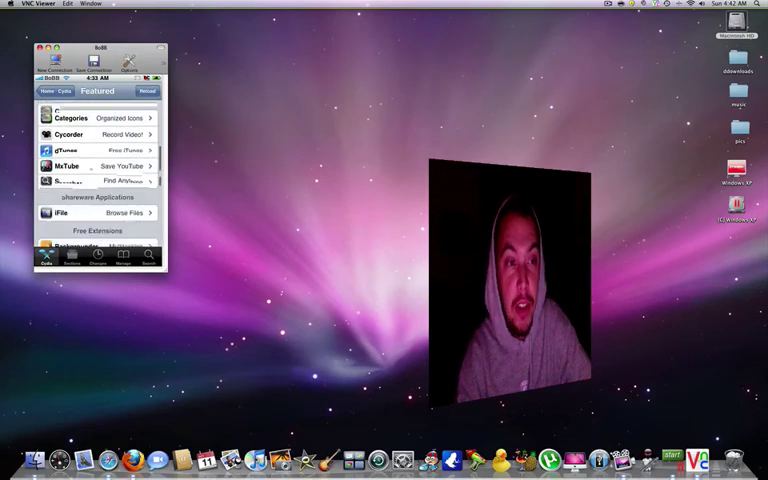
{"action": "scroll", "coordinate": [97, 170], "scroll_direction": "down", "scroll_amount": 2}
{"action": "scroll", "coordinate": [97, 170], "scroll_direction": "down", "scroll_amount": 1}
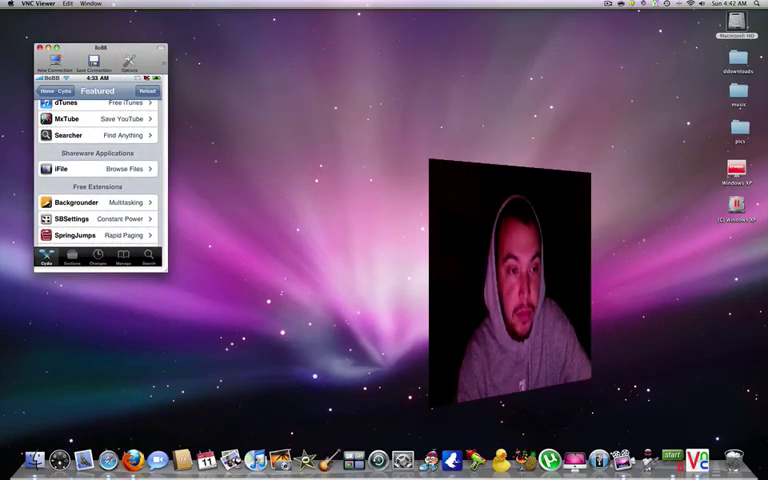
{"action": "scroll", "coordinate": [97, 170], "scroll_direction": "down", "scroll_amount": 2}
{"action": "scroll", "coordinate": [97, 170], "scroll_direction": "down", "scroll_amount": 1}
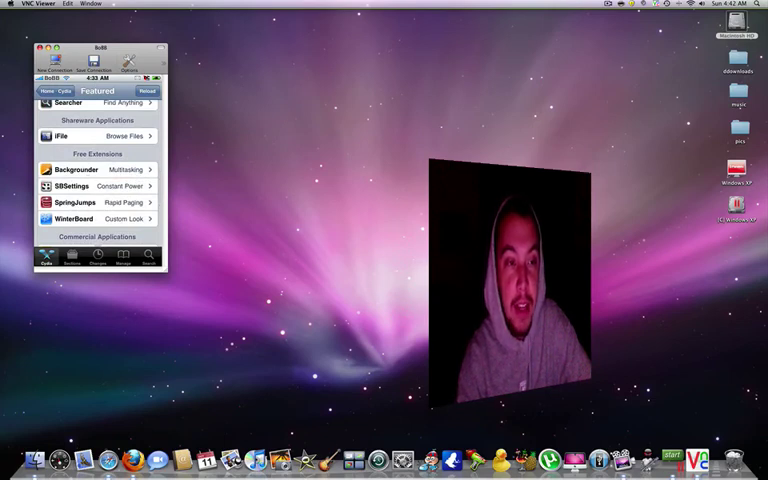
Open the SBSettings package details page in Cydia.
{"action": "left_click", "coordinate": [72, 186]}
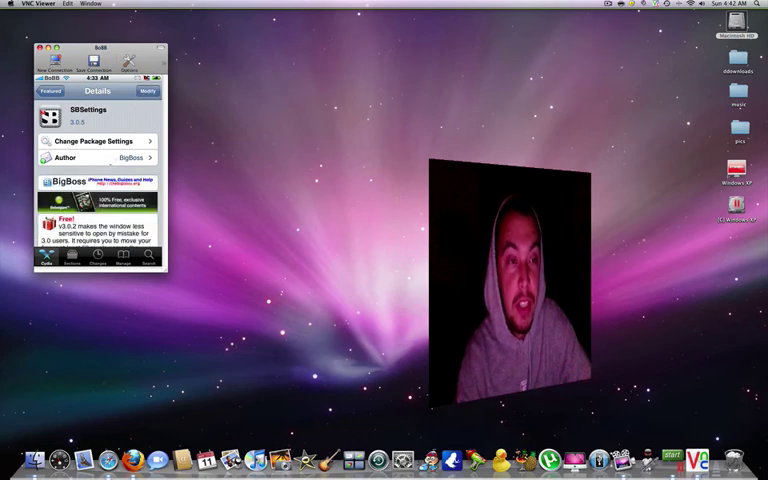
{"action": "scroll", "coordinate": [97, 180], "scroll_direction": "down", "scroll_amount": 2}
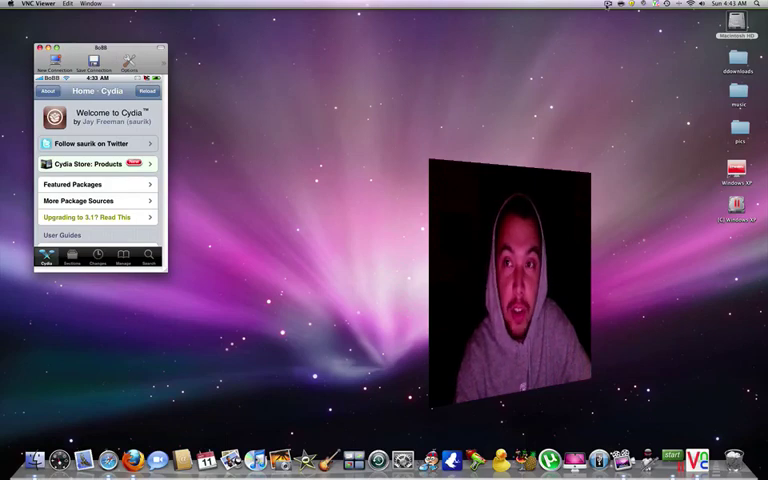
{"action": "left_click", "coordinate": [607, 4]}
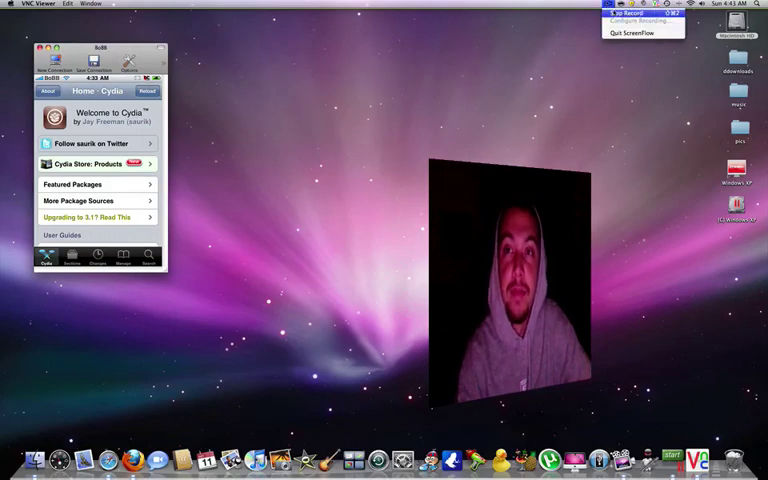